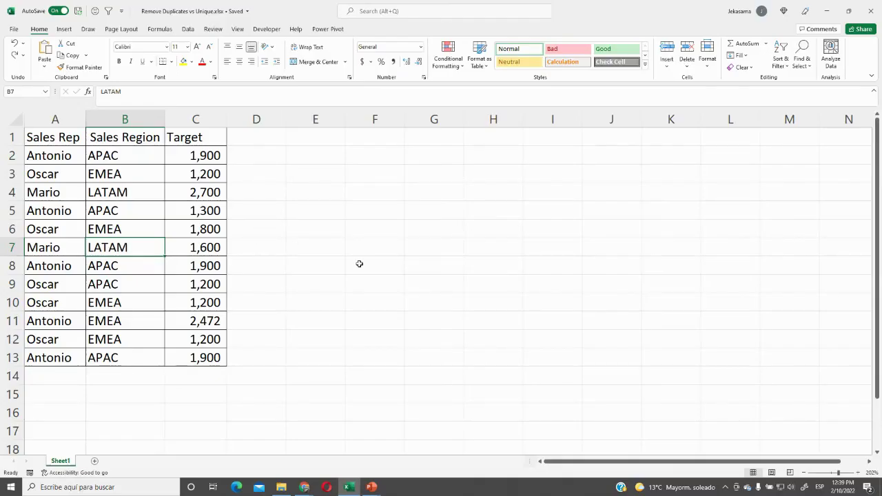
Step: Examine the Sales Rep, Sales Region and Target columns, then compare row 3 with rows 6, 9 and 10 for duplicate records
{"action": "left_click", "coordinate": [54, 119]}
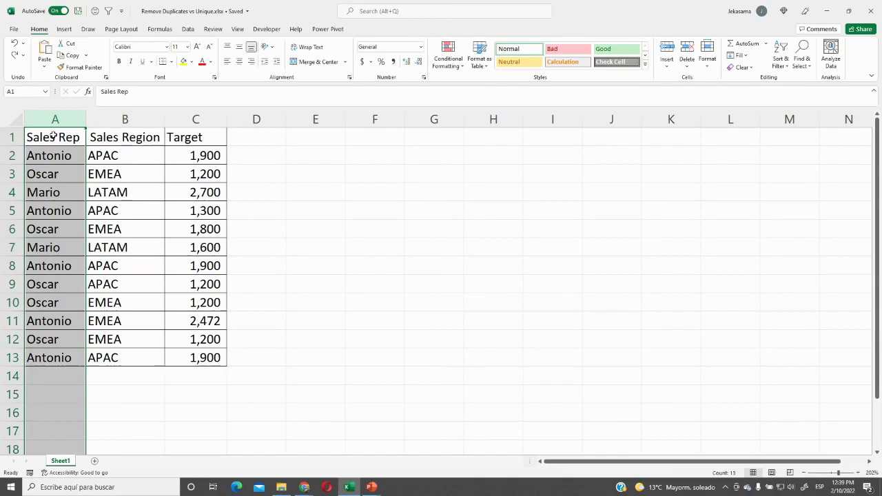
{"action": "left_click", "coordinate": [119, 120]}
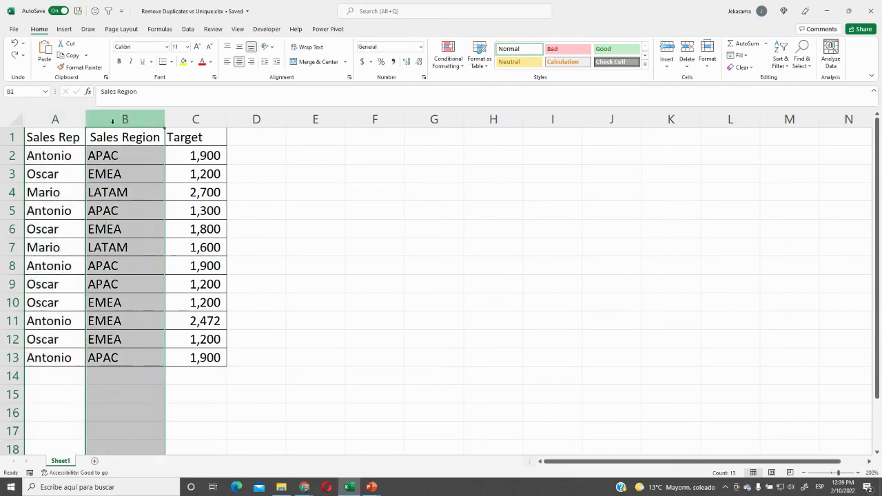
{"action": "left_click", "coordinate": [125, 138]}
{"action": "left_click", "coordinate": [196, 120]}
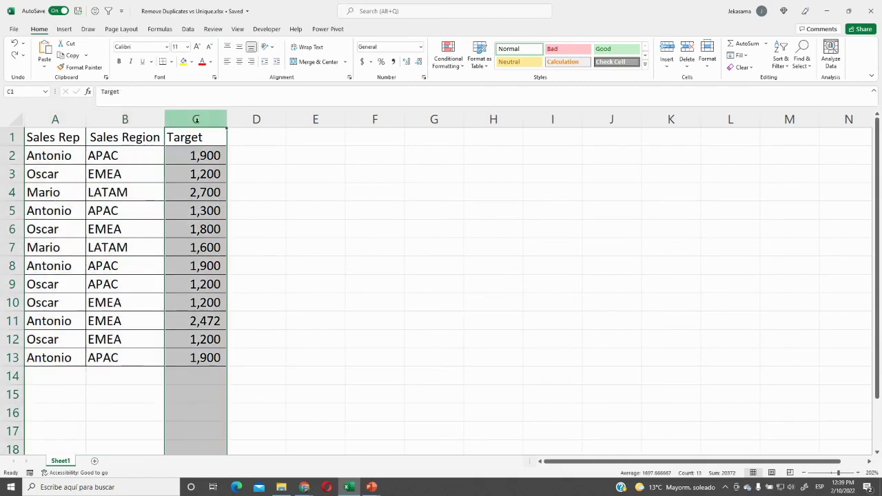
{"action": "left_click", "coordinate": [201, 137]}
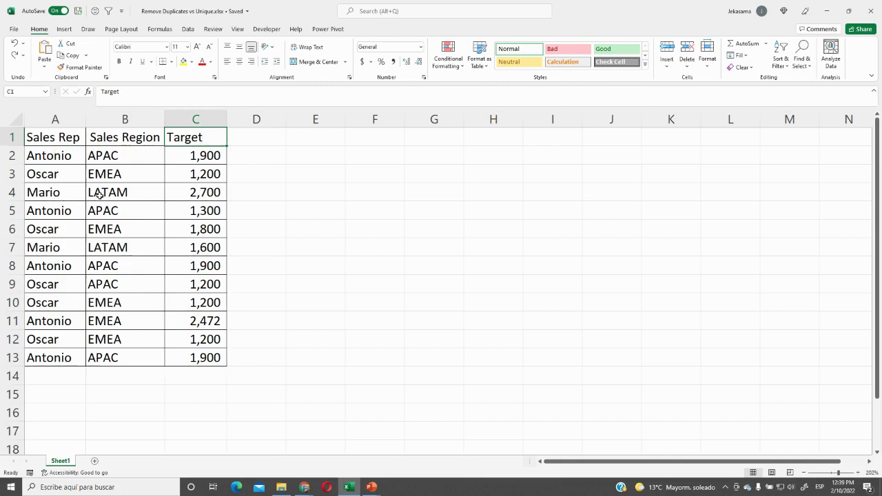
{"action": "left_click_drag", "start_coordinate": [57, 175], "coordinate": [195, 173]}
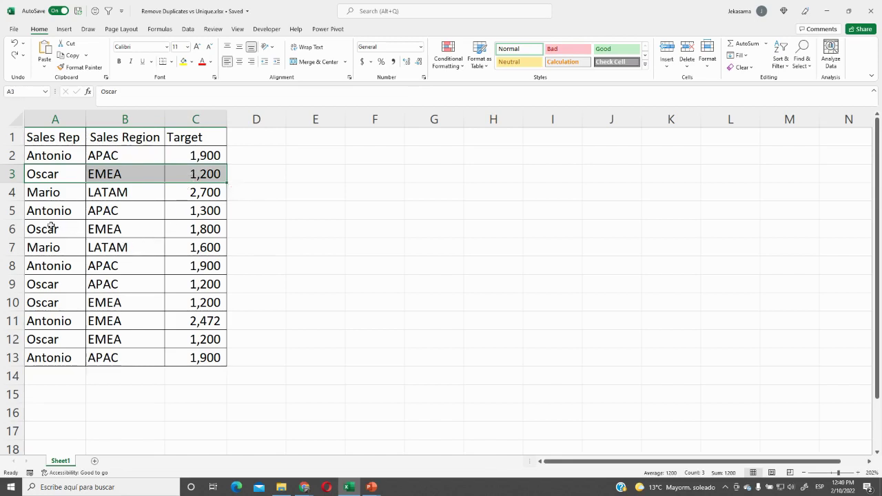
{"action": "left_click_drag", "start_coordinate": [43, 228], "coordinate": [195, 230], "text": "ctrl"}
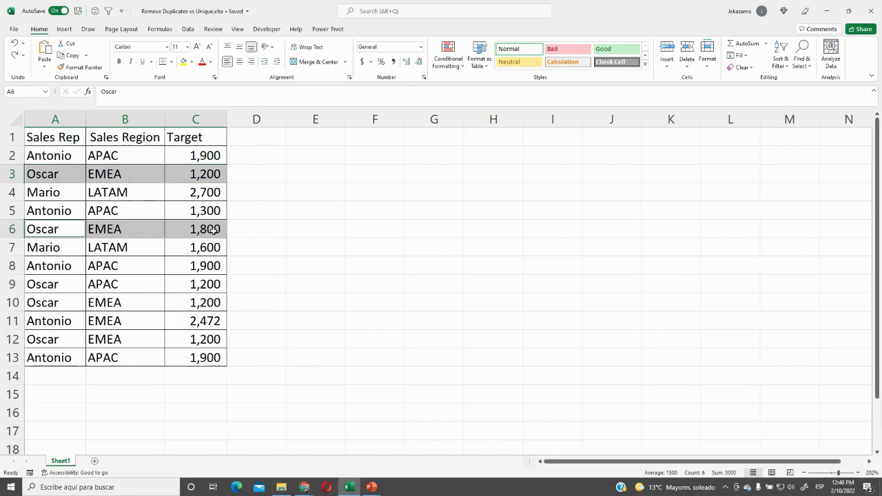
{"action": "left_click_drag", "start_coordinate": [204, 230], "coordinate": [69, 230], "text": "ctrl"}
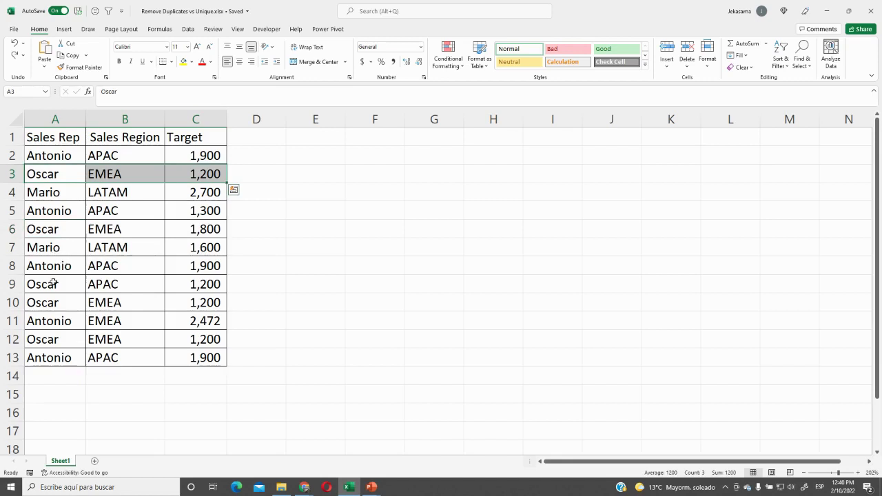
{"action": "left_click_drag", "start_coordinate": [53, 283], "coordinate": [202, 283], "text": "ctrl"}
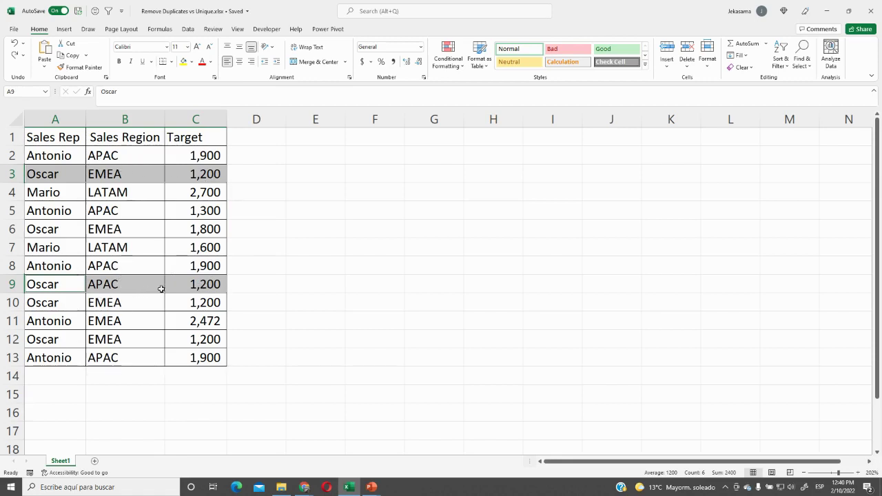
{"action": "left_click_drag", "start_coordinate": [209, 287], "coordinate": [179, 305], "text": "ctrl"}
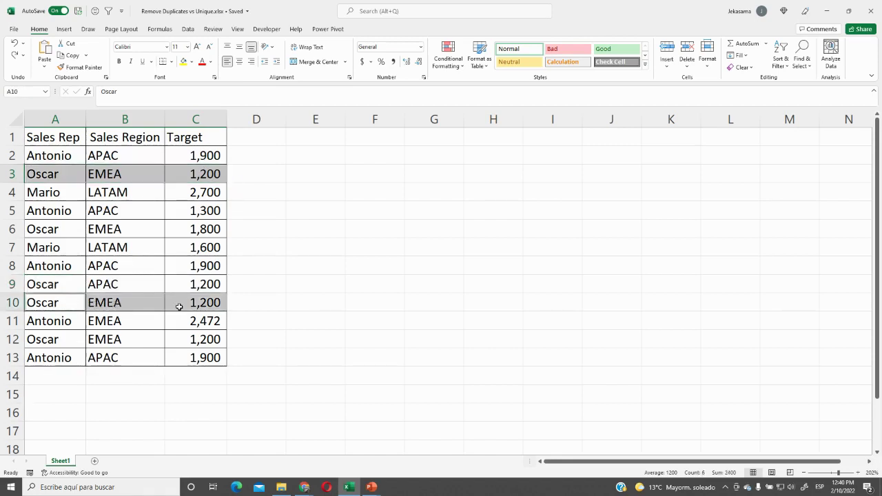
{"action": "left_click", "coordinate": [67, 268]}
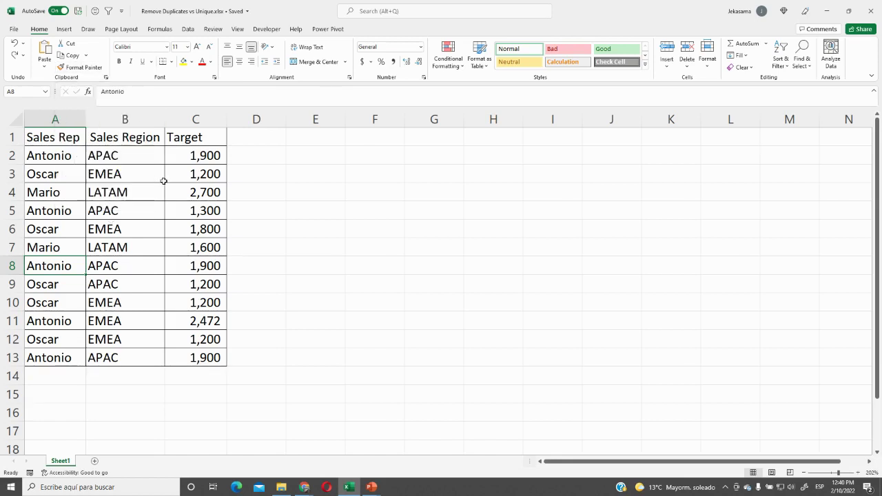
Step: Convert the range A1:C13 into a table with headers and apply the plain, unformatted Light table style
{"action": "left_click", "coordinate": [65, 29]}
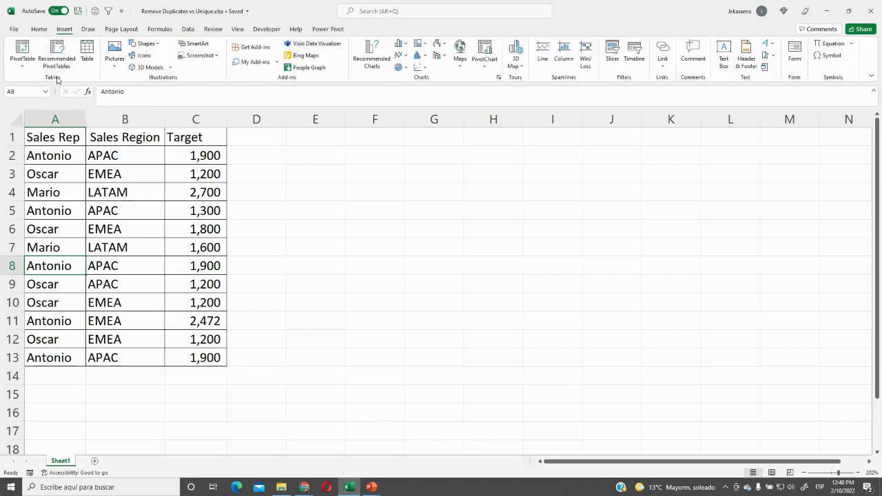
{"action": "left_click", "coordinate": [87, 54]}
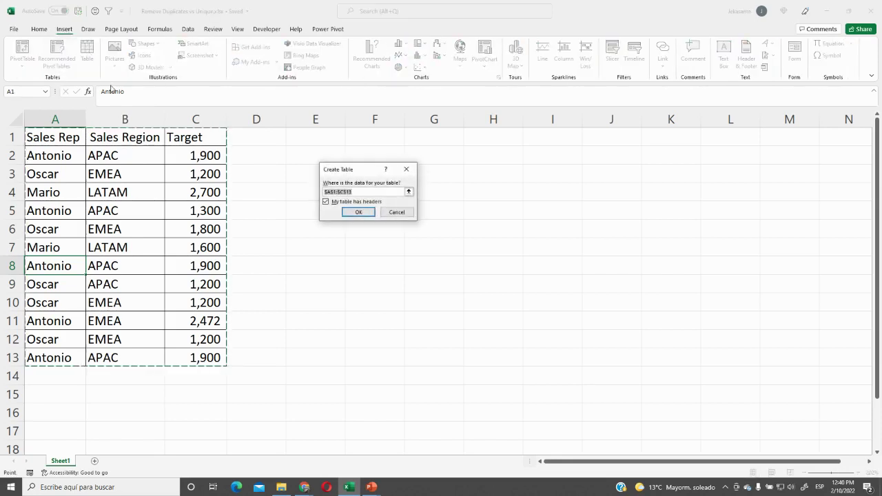
{"action": "left_click", "coordinate": [360, 212]}
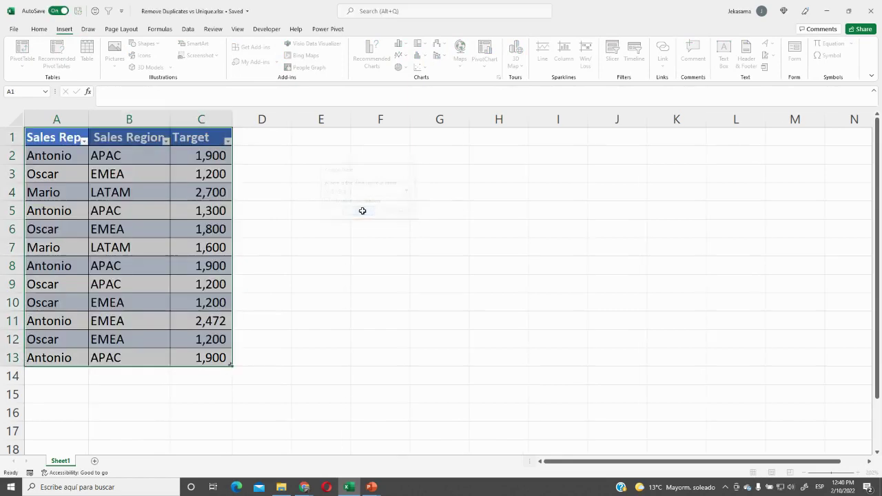
{"action": "left_click", "coordinate": [651, 63]}
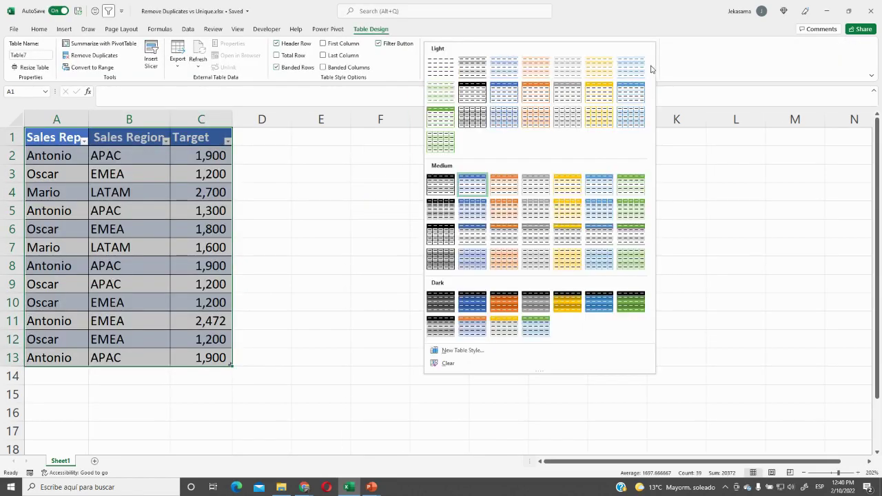
{"action": "left_click", "coordinate": [452, 69]}
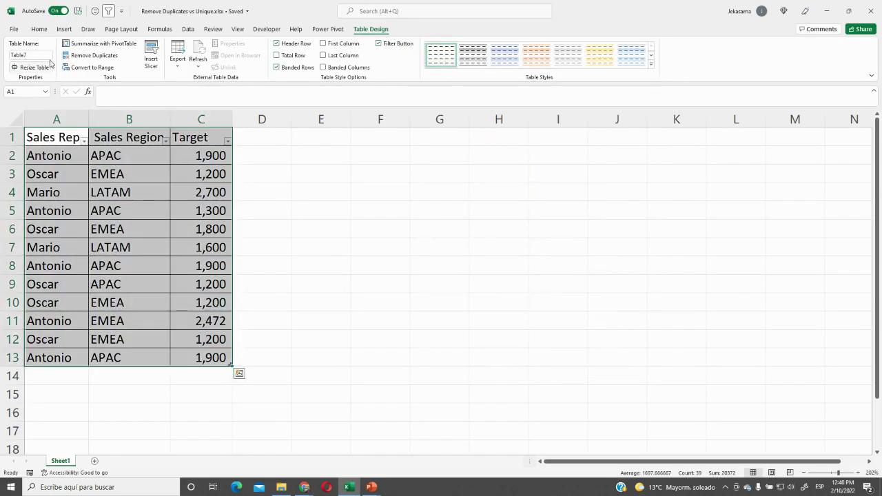
Step: Rename the sales table as Target
{"action": "left_click", "coordinate": [47, 55]}
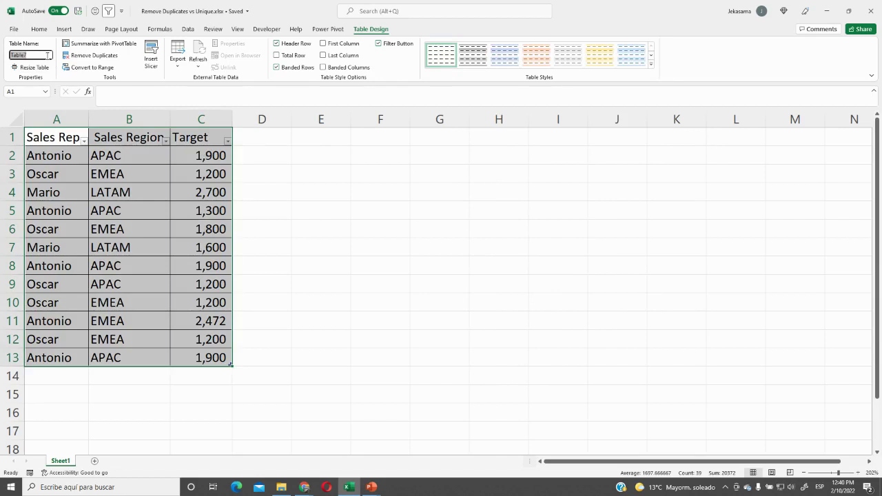
{"action": "key", "text": "BackSpace"}
{"action": "key", "text": "Return"}
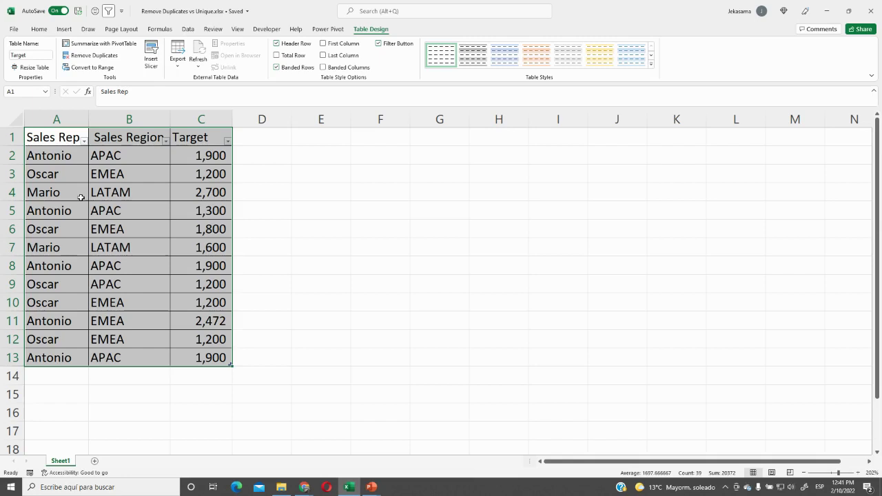
Step: Copy the whole Target table including its headers to cell E1 and fit column F's width to its contents
{"action": "left_click", "coordinate": [171, 200]}
{"action": "key", "text": "ctrl+a"}
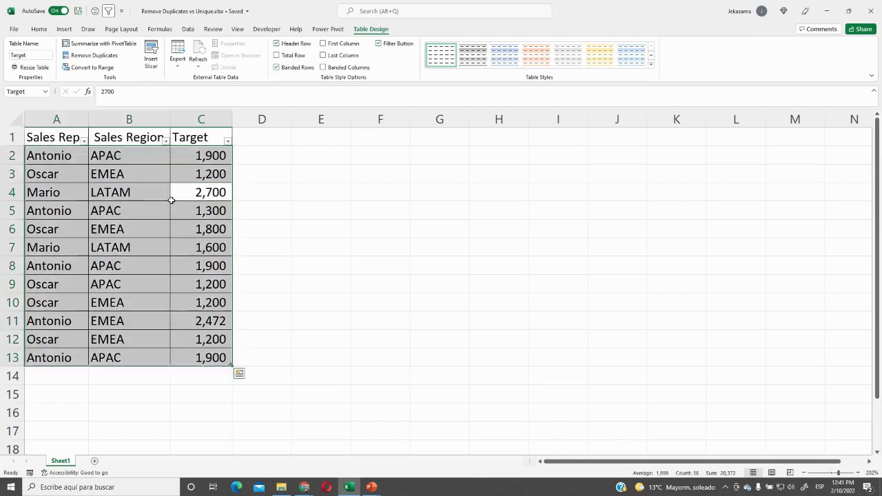
{"action": "key", "text": "ctrl+a"}
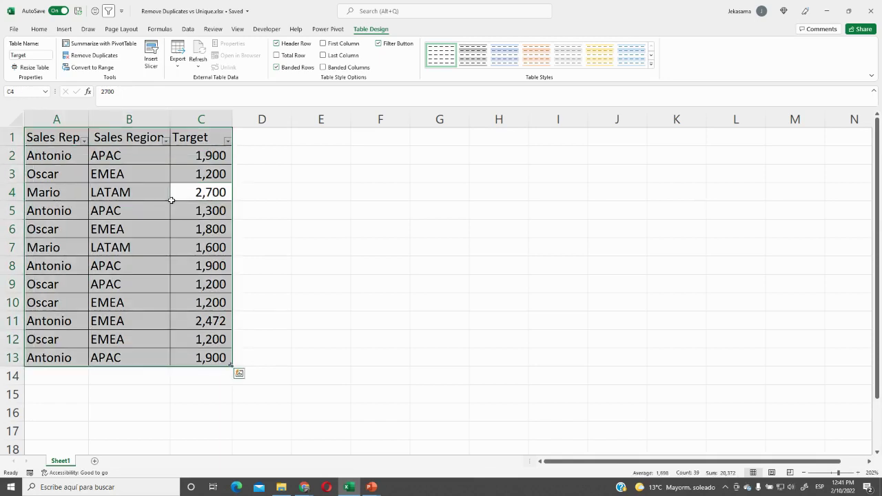
{"action": "key", "text": "ctrl+c"}
{"action": "left_click", "coordinate": [324, 143]}
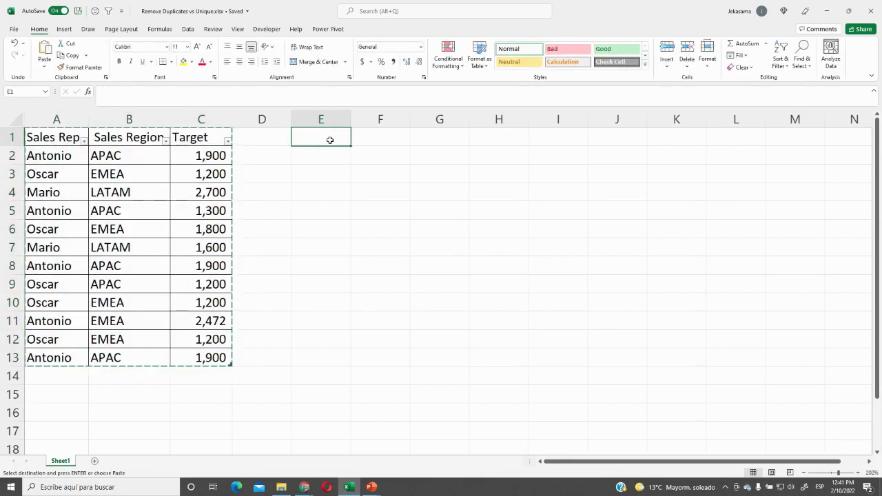
{"action": "key", "text": "ctrl+v"}
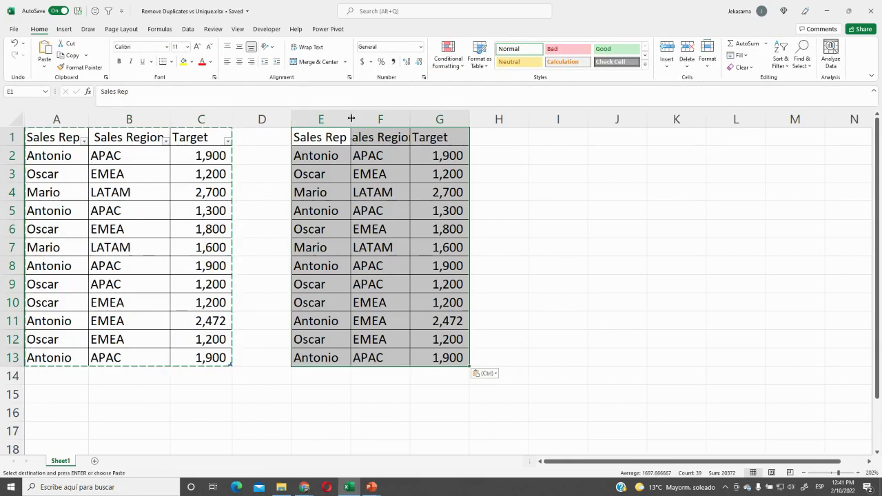
{"action": "double_click", "coordinate": [409, 119]}
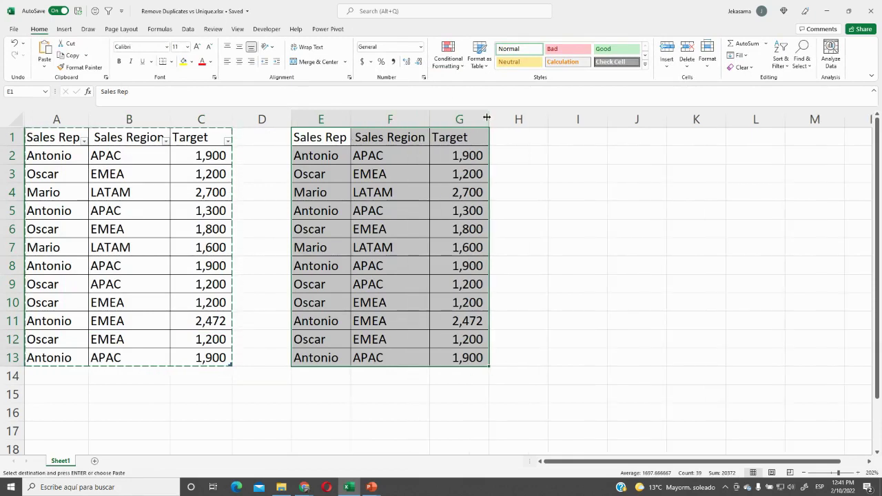
{"action": "left_click", "coordinate": [341, 140]}
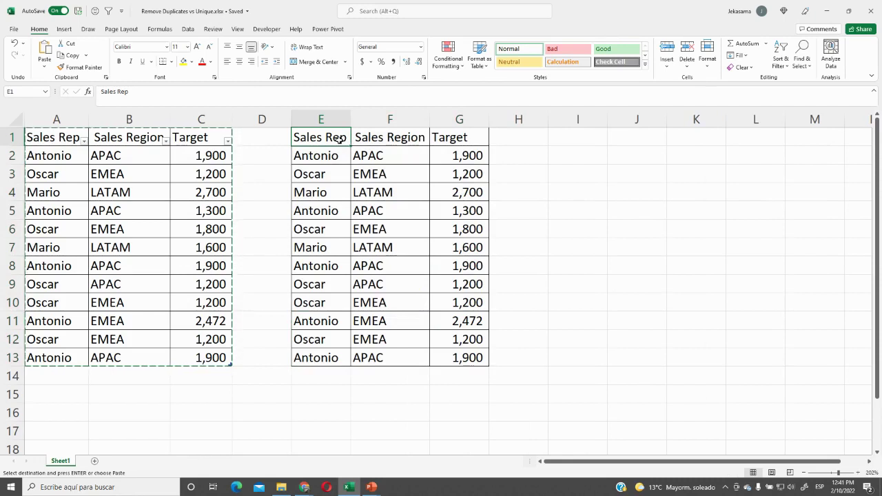
{"action": "key", "text": "ctrl+v"}
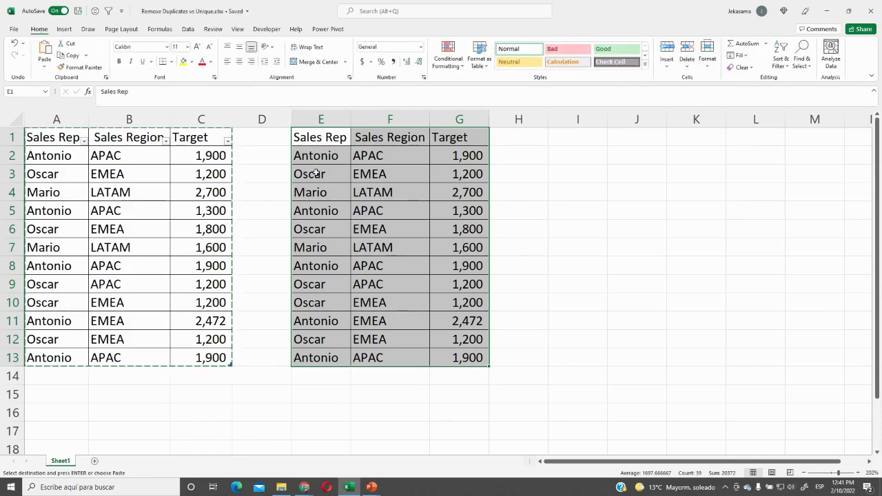
Step: Remove duplicates from the copied range E1:G13, treating the first row as headers and comparing Sales Rep, Sales Region and Target
{"action": "left_click", "coordinate": [189, 30]}
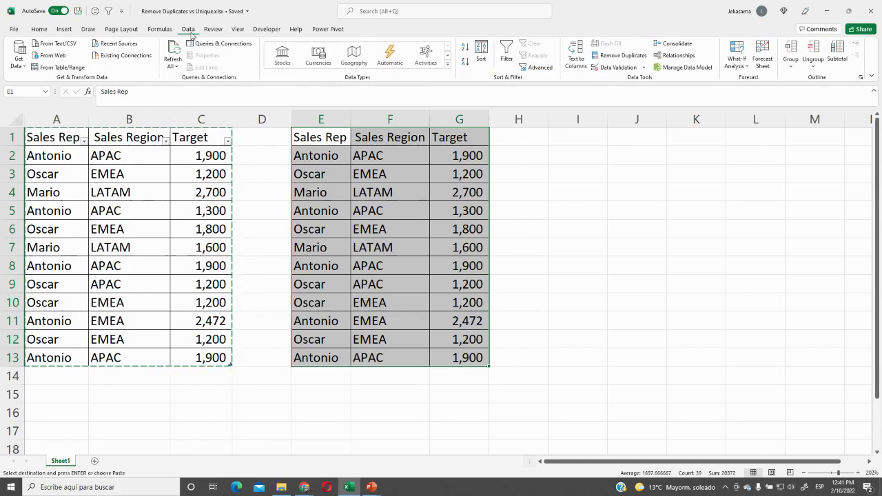
{"action": "left_click", "coordinate": [624, 56]}
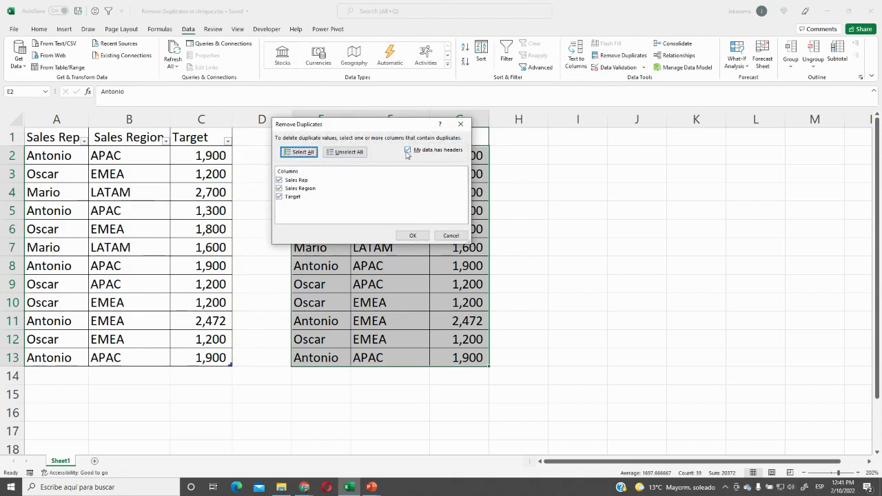
{"action": "left_click", "coordinate": [411, 236]}
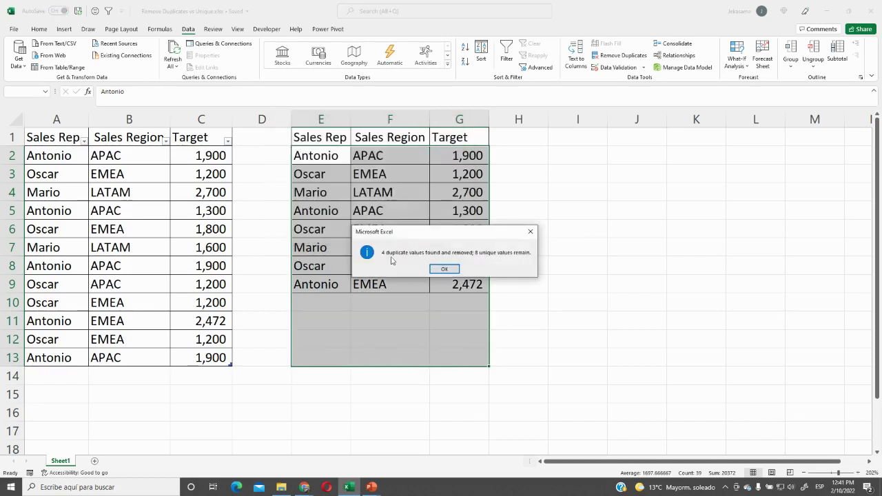
{"action": "left_click", "coordinate": [445, 269]}
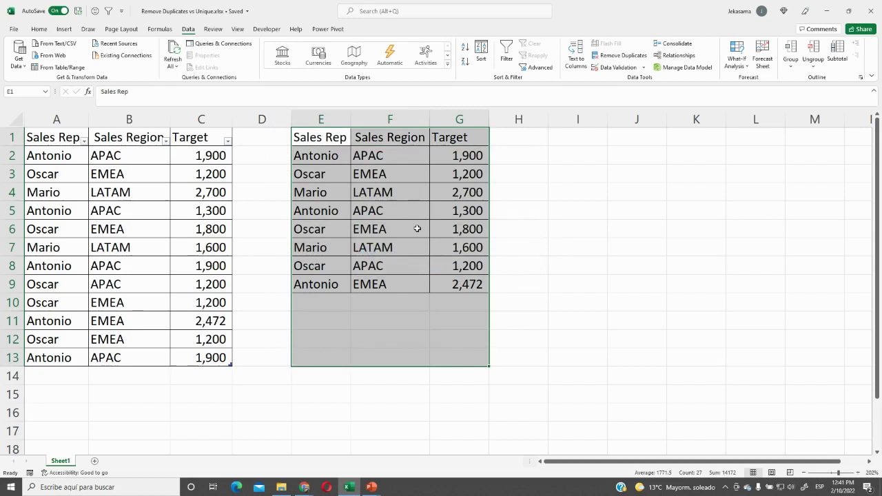
{"action": "left_click_drag", "start_coordinate": [337, 156], "coordinate": [457, 284]}
Step: Copy the Target table's last row into row 14 and set the new row's Target value to 400
{"action": "left_click_drag", "start_coordinate": [57, 358], "coordinate": [191, 358]}
{"action": "key", "text": "ctrl+c"}
{"action": "left_click", "coordinate": [69, 374]}
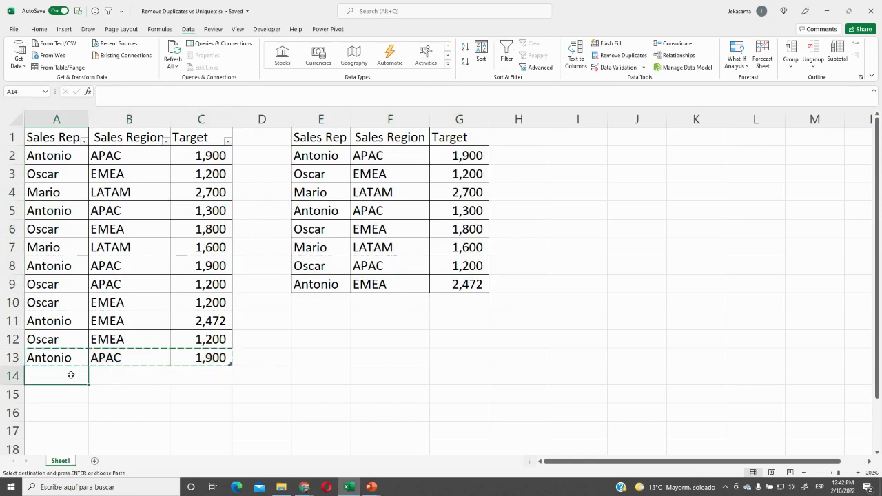
{"action": "key", "text": "ctrl+v"}
{"action": "left_click", "coordinate": [200, 375]}
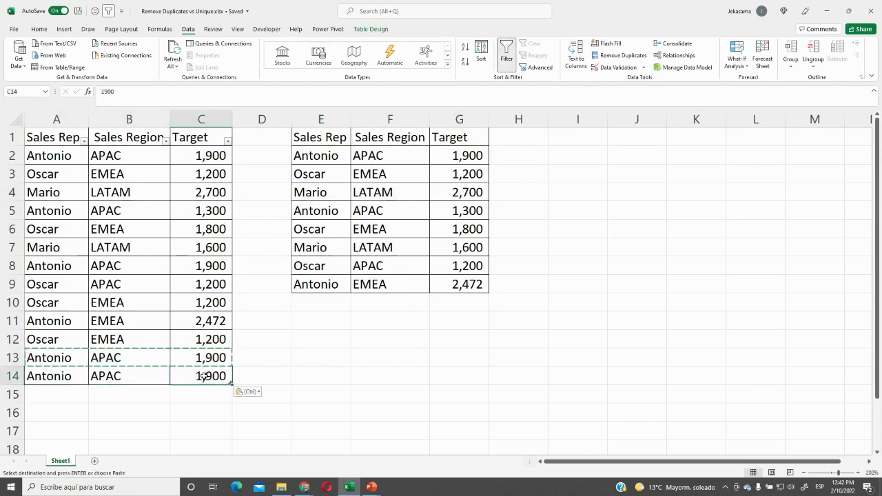
{"action": "type", "text": "400"}
{"action": "key", "text": "Return"}
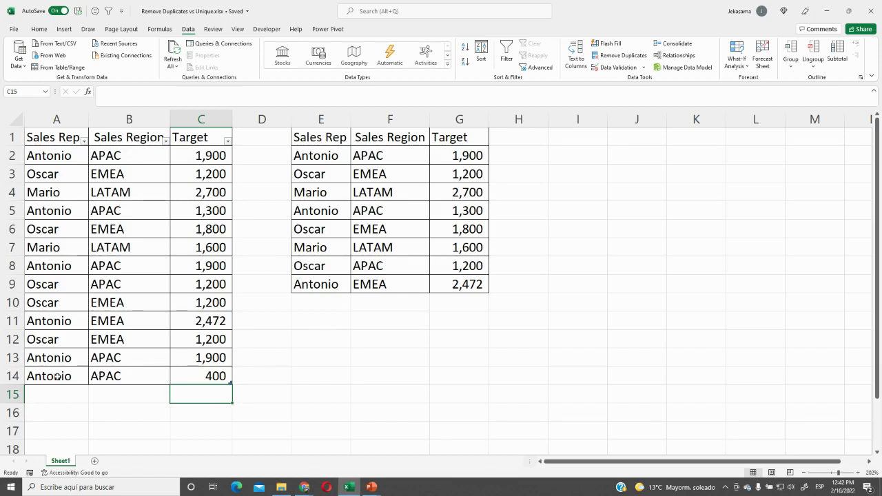
Step: Undo the Target value edit and the row added to the table in row 14
{"action": "key", "text": "ctrl+z"}
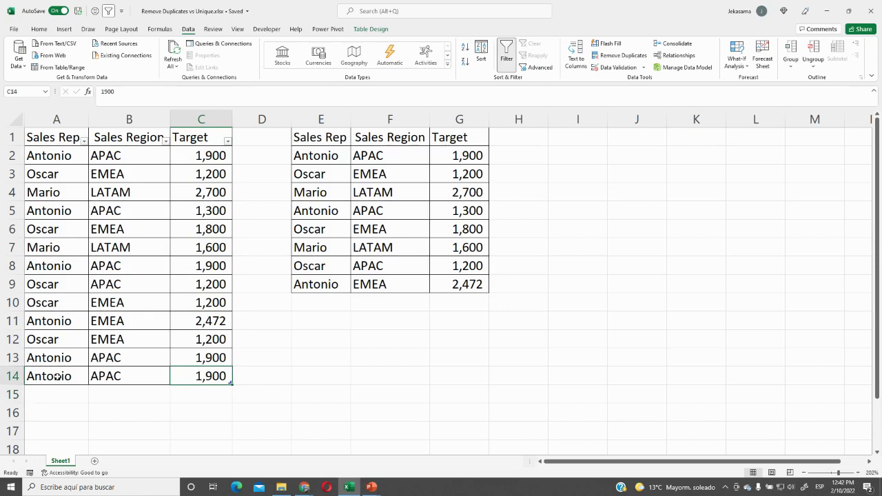
{"action": "key", "text": "ctrl+z"}
{"action": "key", "text": "ctrl+z"}
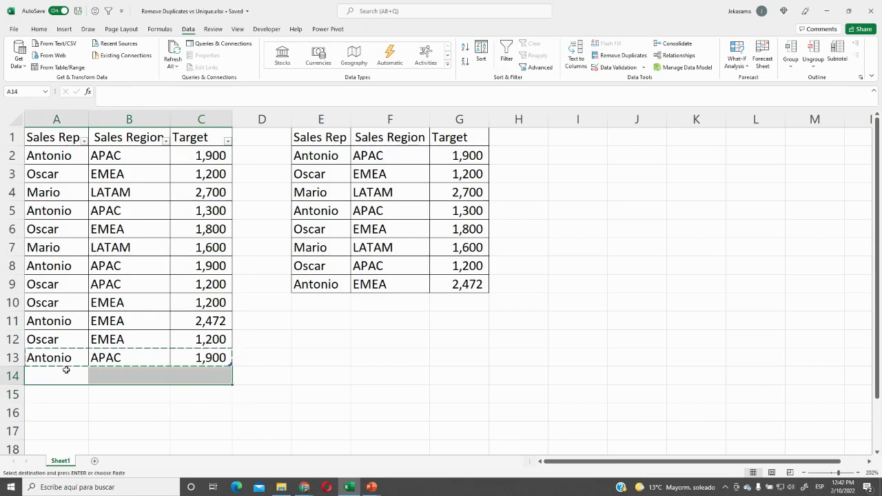
{"action": "key", "text": "ctrl+z"}
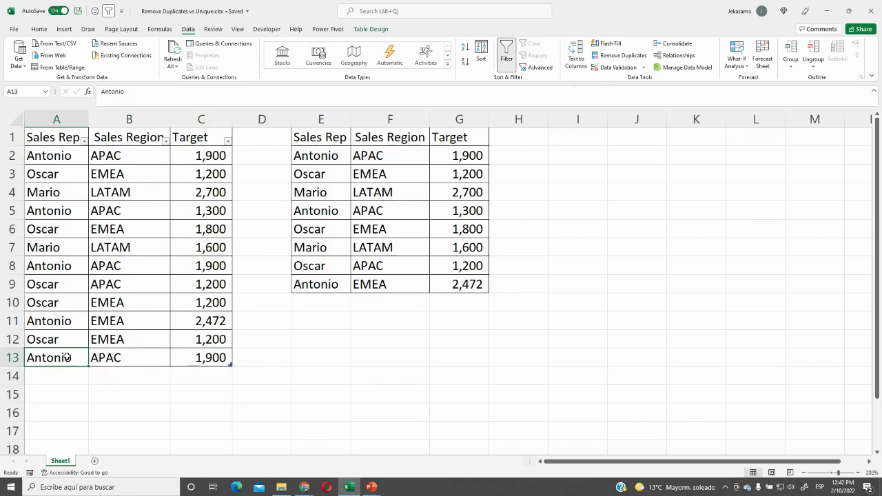
Step: Enter the formula =UNIQUE(Target) in cell I2 to extract the distinct rows of the Target table
{"action": "left_click", "coordinate": [564, 159]}
{"action": "type", "text": "=uni"}
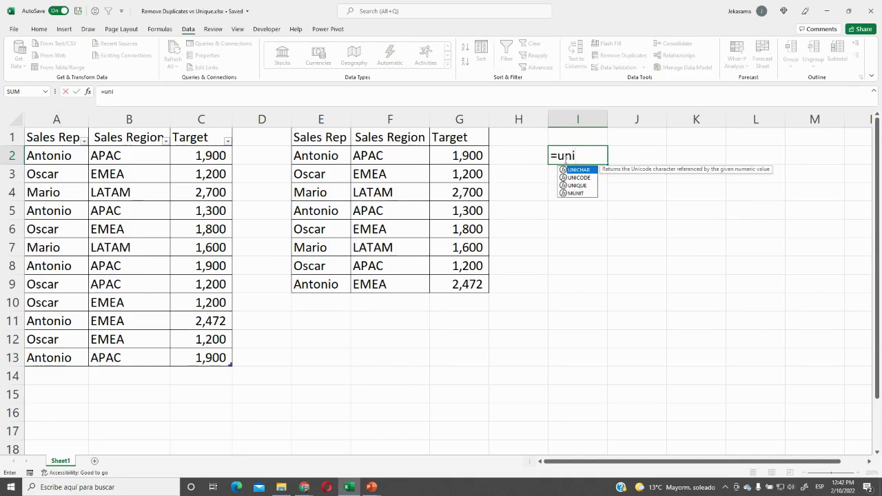
{"action": "key", "text": "Down"}
{"action": "key", "text": "Down"}
{"action": "key", "text": "Tab"}
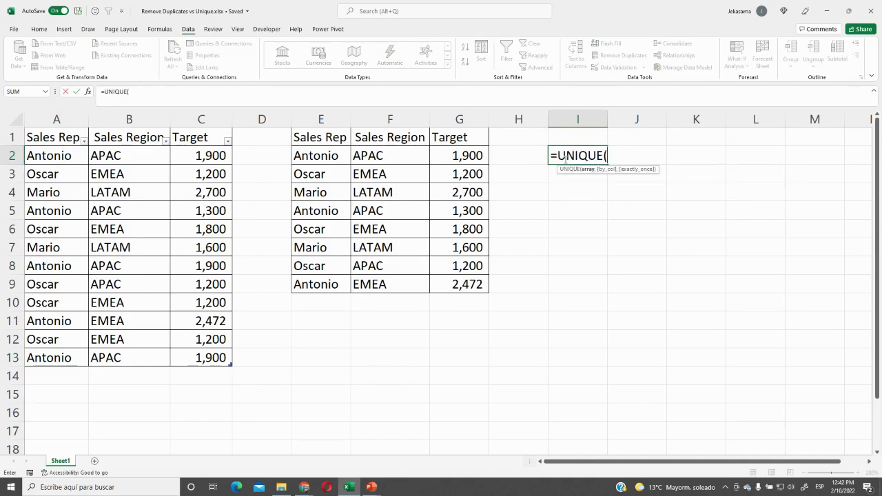
{"action": "left_click", "coordinate": [22, 122]}
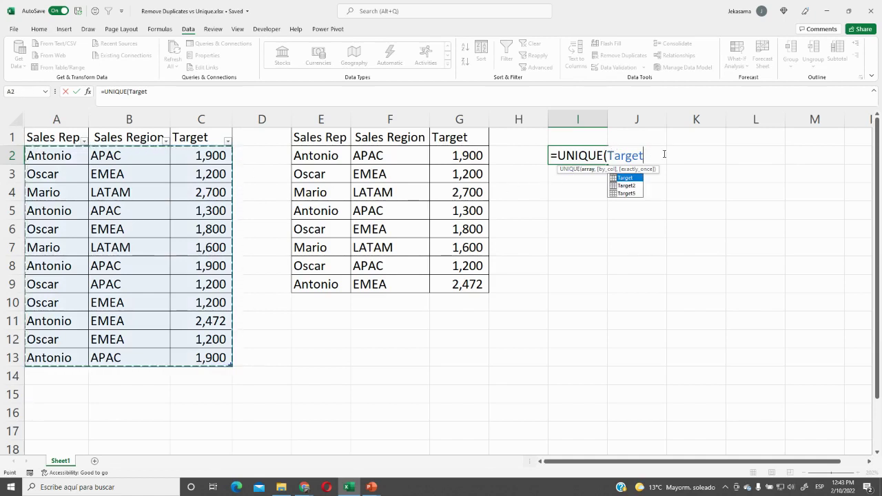
{"action": "key", "text": "BackSpace"}
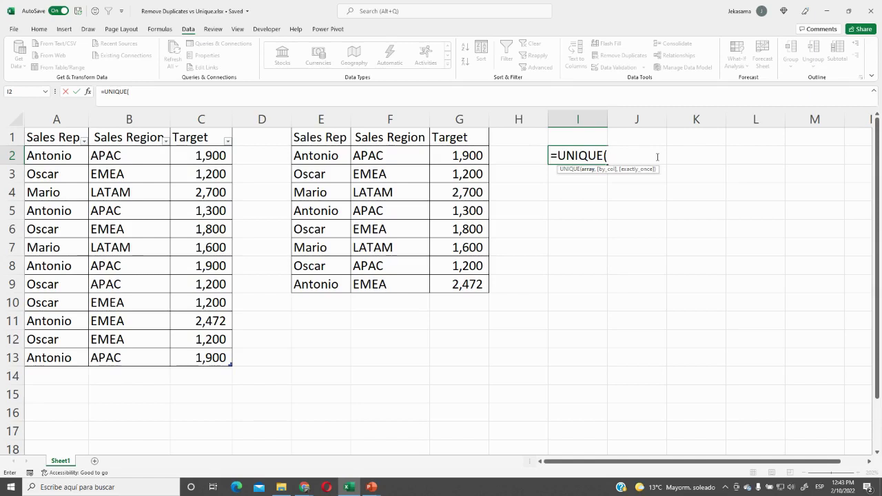
{"action": "type", "text": "ta"}
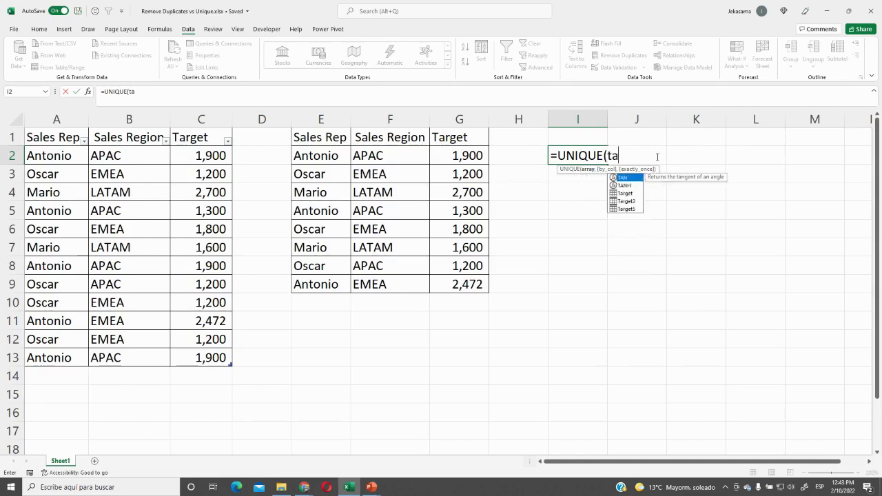
{"action": "type", "text": "r"}
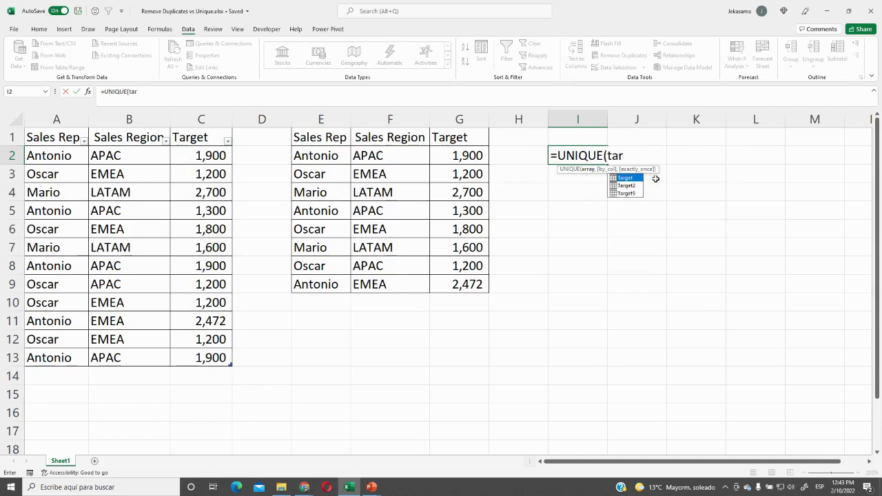
{"action": "key", "text": "Tab"}
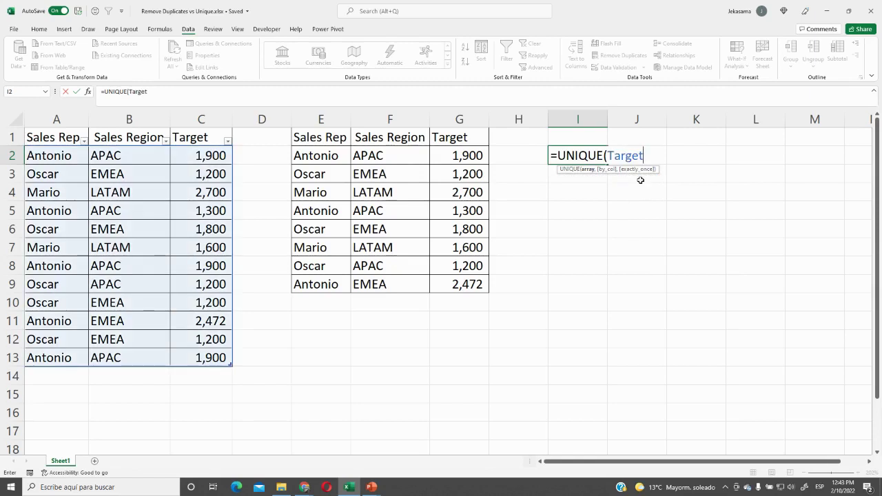
{"action": "key", "text": "Return"}
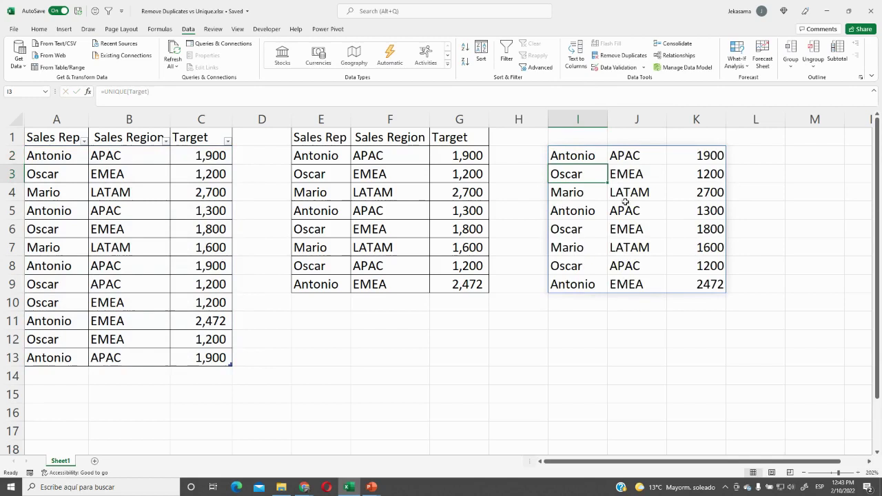
Step: Copy the headers Sales Rep, Sales Region and Target from E1:G1 to cell I1 above the UNIQUE results
{"action": "left_click_drag", "start_coordinate": [324, 135], "coordinate": [445, 135]}
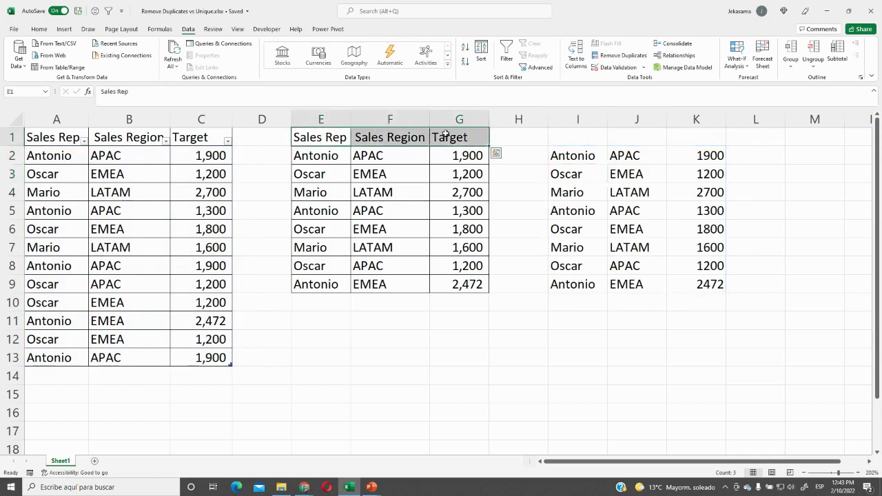
{"action": "key", "text": "ctrl+c"}
{"action": "left_click", "coordinate": [565, 135]}
{"action": "key", "text": "ctrl+v"}
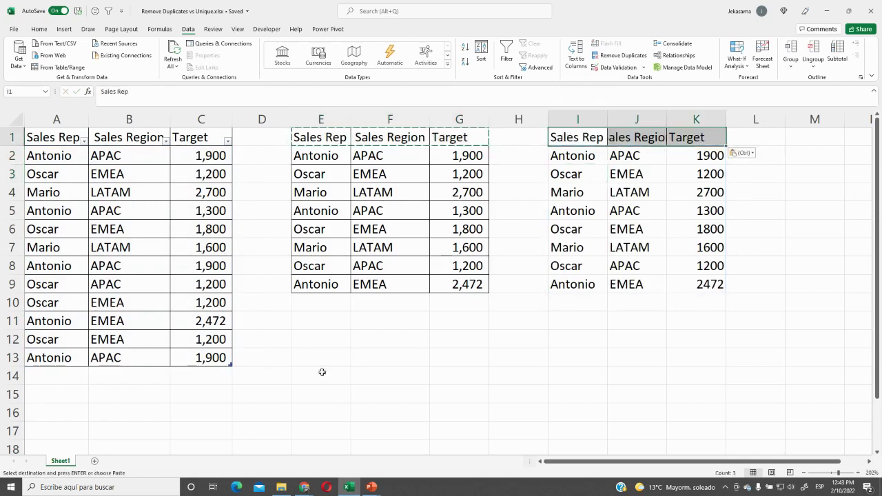
Step: Append a copy of the Target table's row 13 in row 14 and set its Target value in C14 to 400
{"action": "left_click_drag", "start_coordinate": [74, 359], "coordinate": [183, 363]}
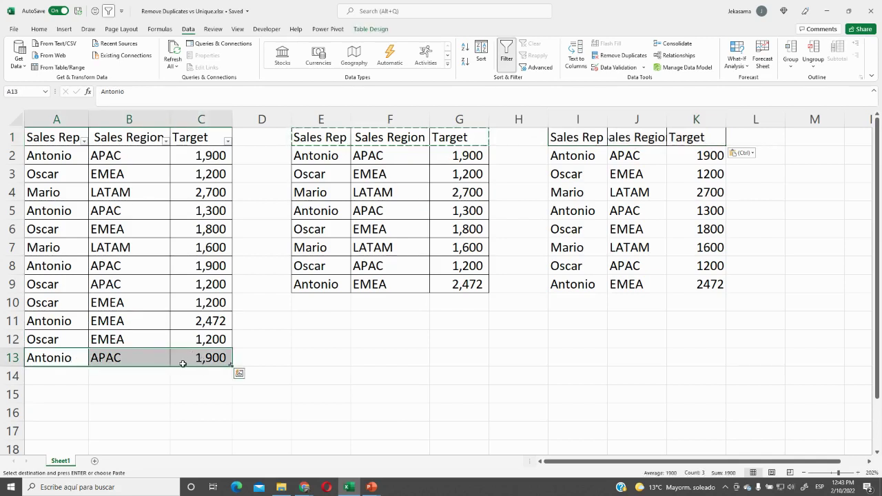
{"action": "key", "text": "ctrl+c"}
{"action": "left_click", "coordinate": [80, 377]}
{"action": "key", "text": "ctrl+v"}
{"action": "left_click", "coordinate": [218, 375]}
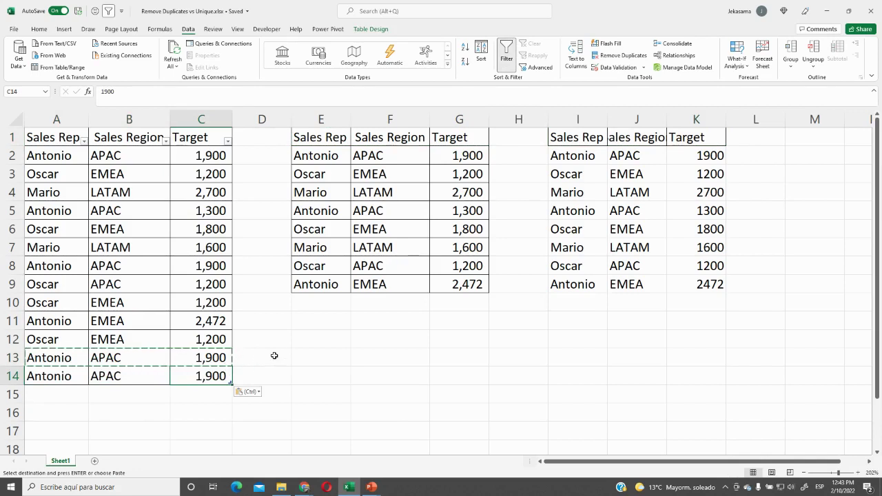
{"action": "type", "text": "400"}
{"action": "key", "text": "Return"}
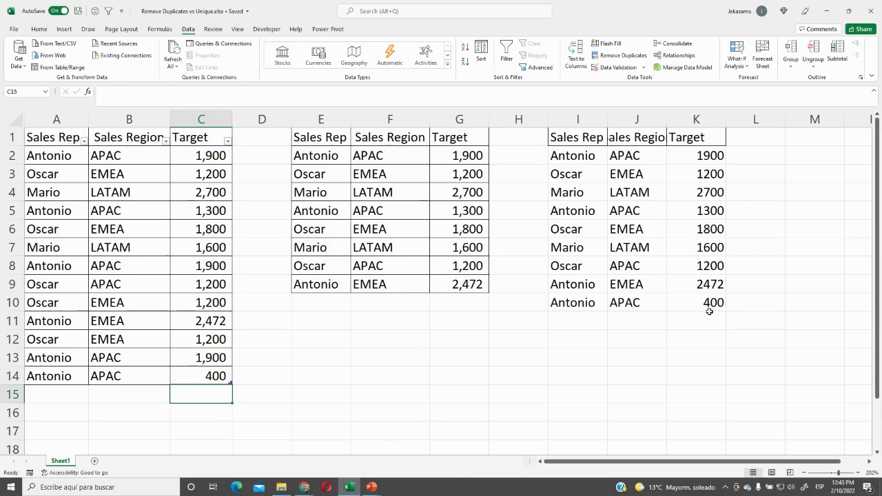
Step: Fit column J's width to its contents and select cell J10 in the UNIQUE results
{"action": "double_click", "coordinate": [666, 120]}
{"action": "left_click", "coordinate": [679, 301]}
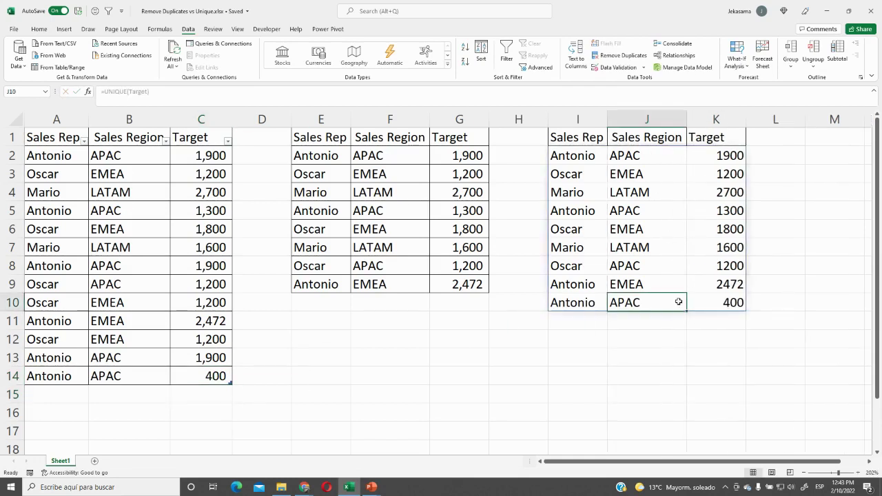